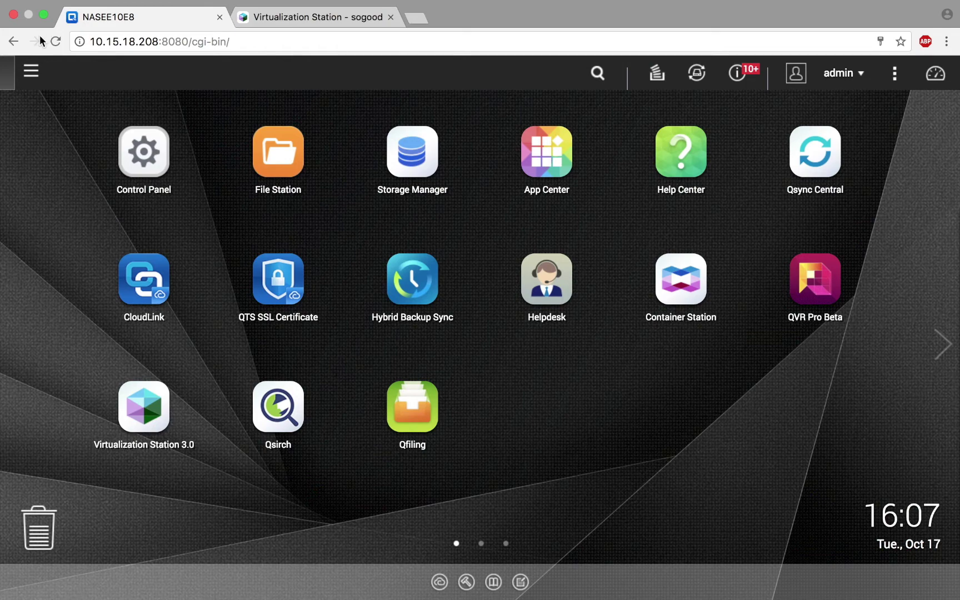
Step: Open Domain Security under Control Panel's Privilege settings
click(38, 83)
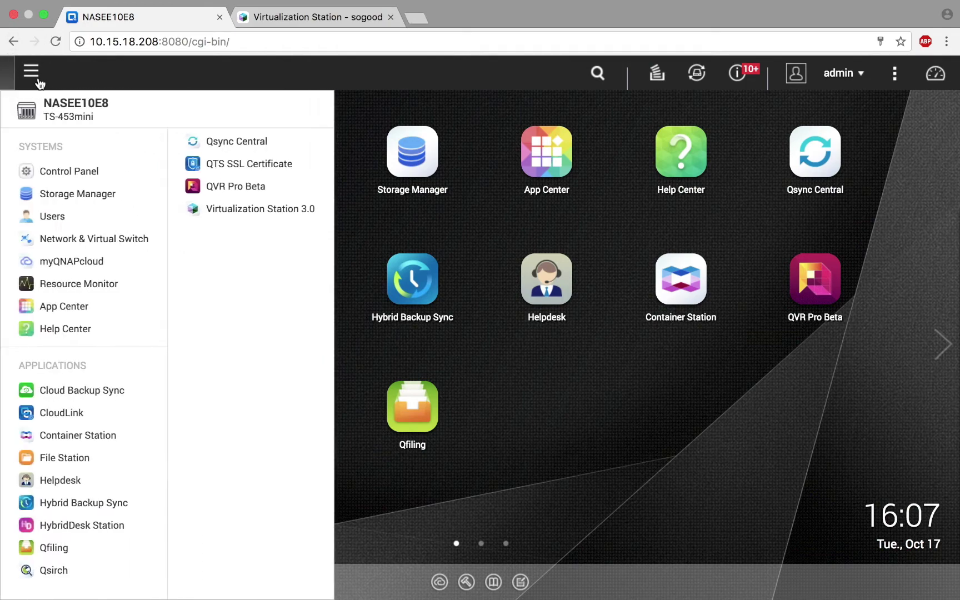
click(46, 171)
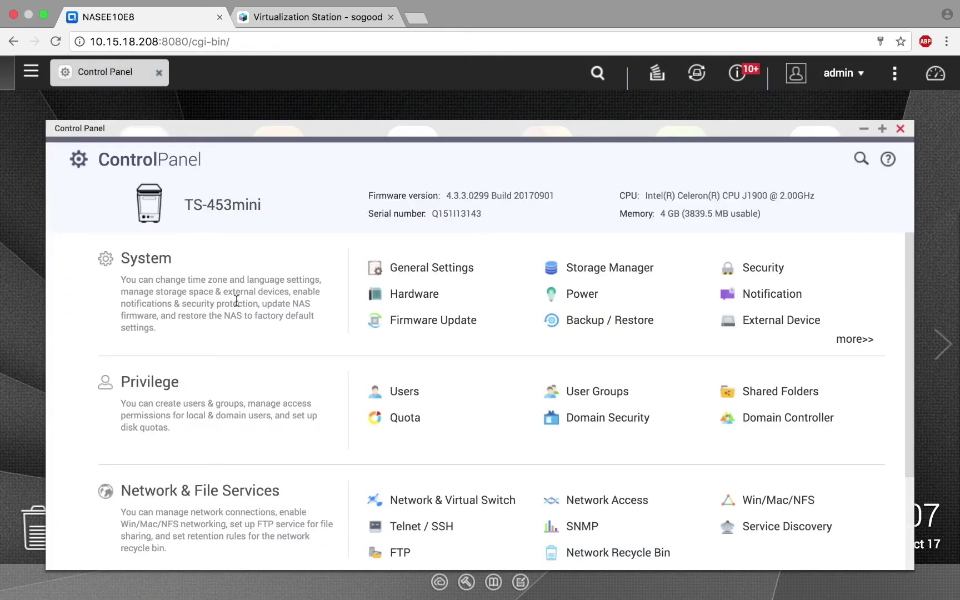
click(615, 417)
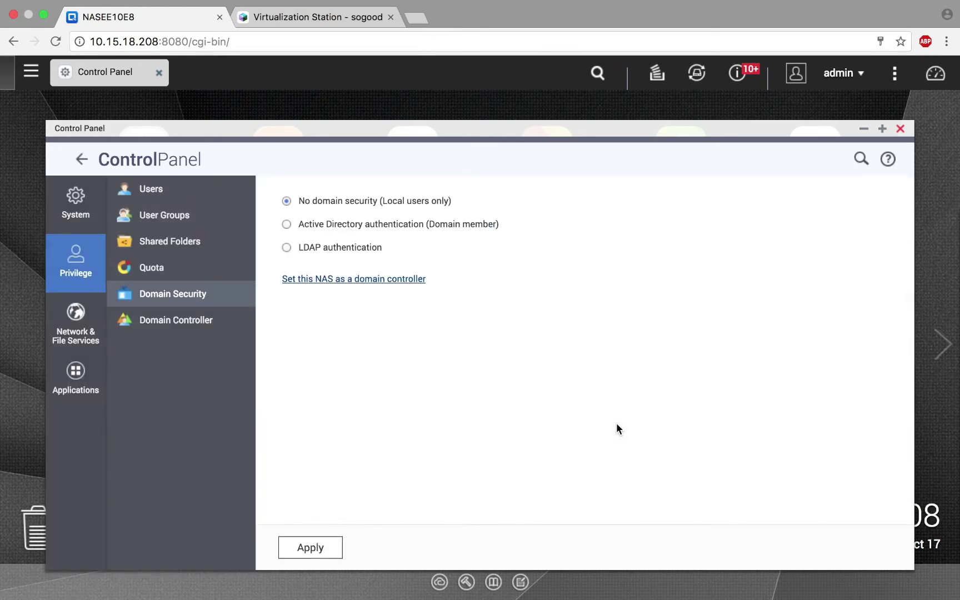
Step: Select Active Directory authentication and advance the Quick Configuration Wizard to domain details
click(287, 224)
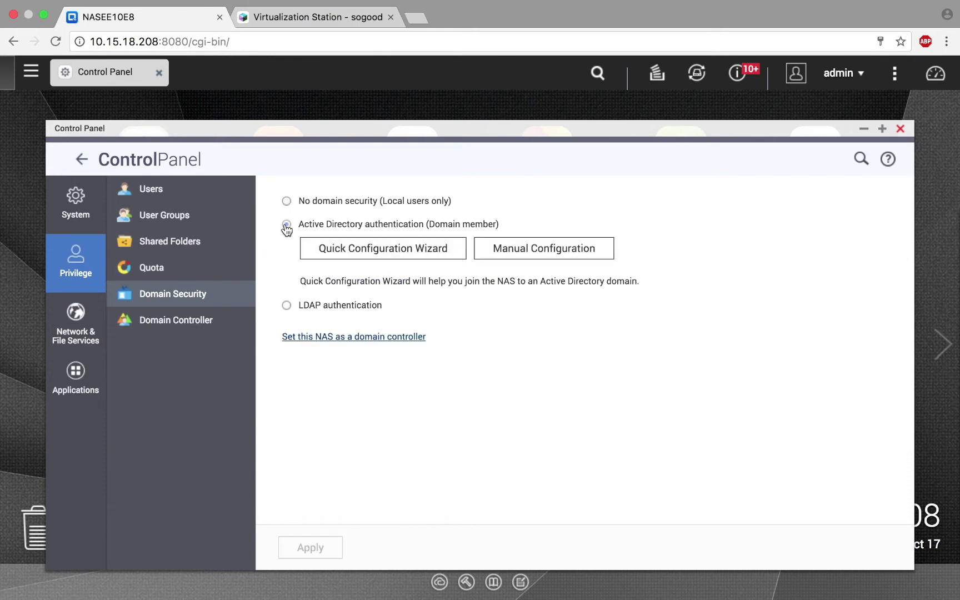
click(346, 249)
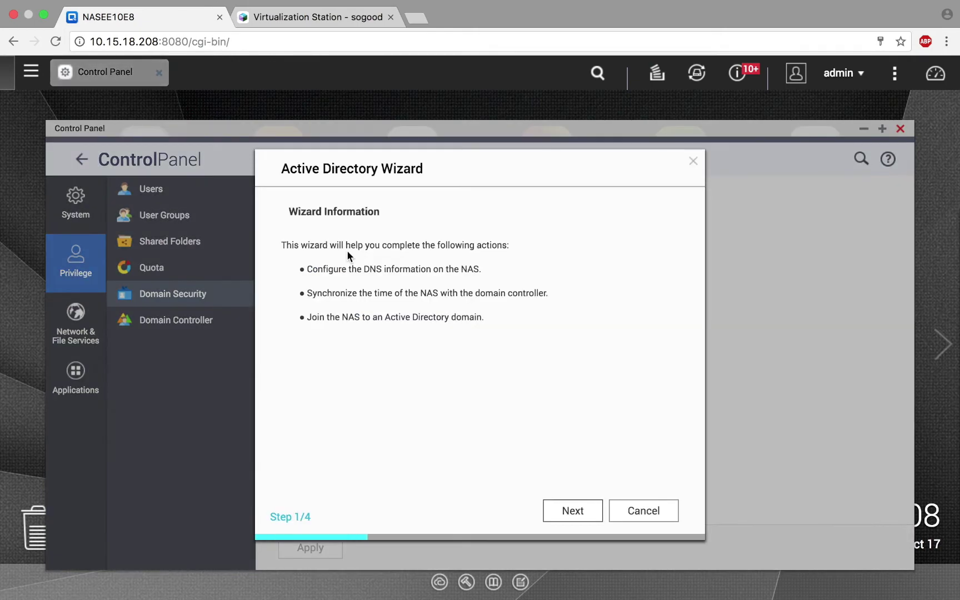
click(571, 513)
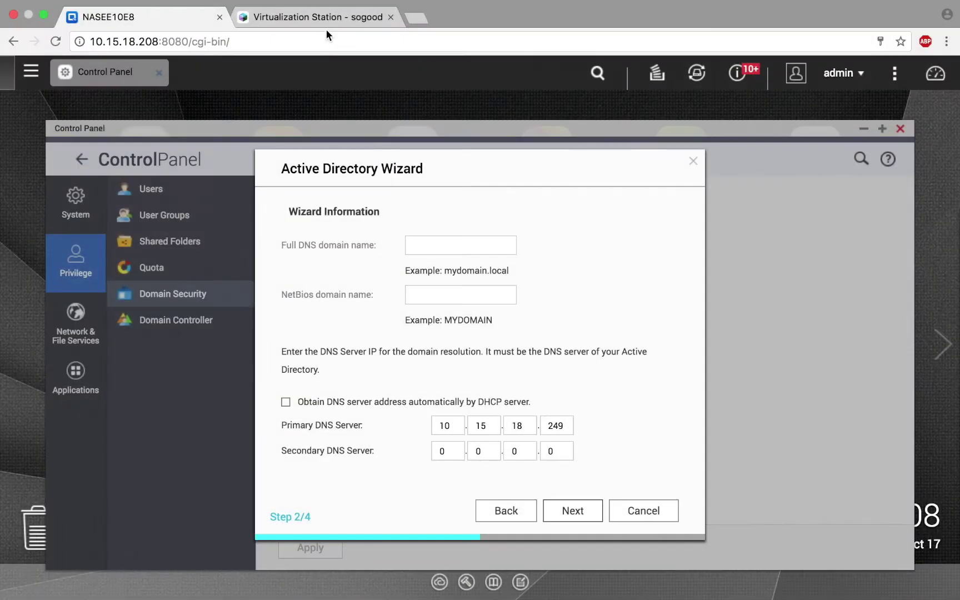
Step: On the Windows Server VM, show Server Manager's Local Server page listing domain qnap.local
click(328, 20)
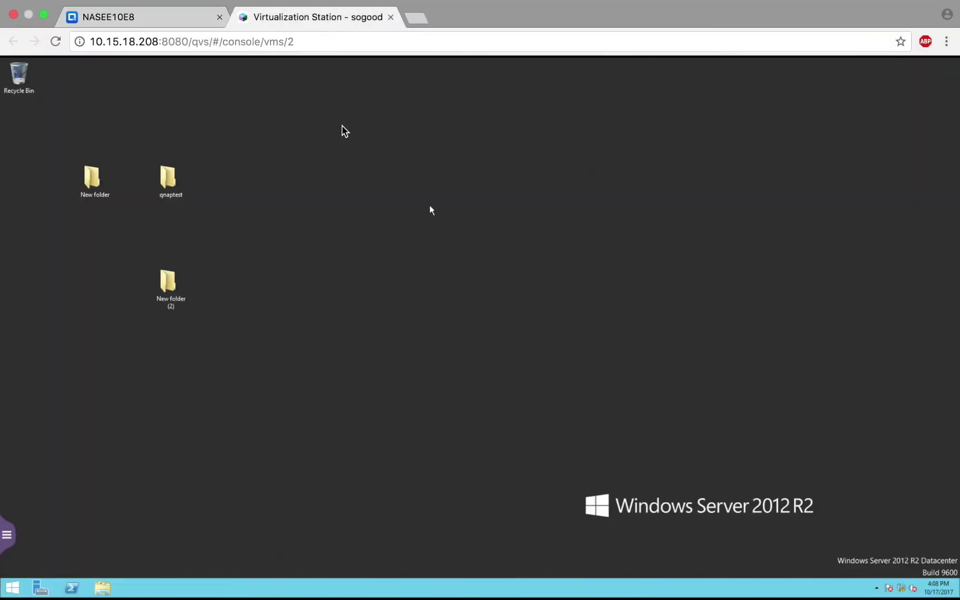
click(43, 588)
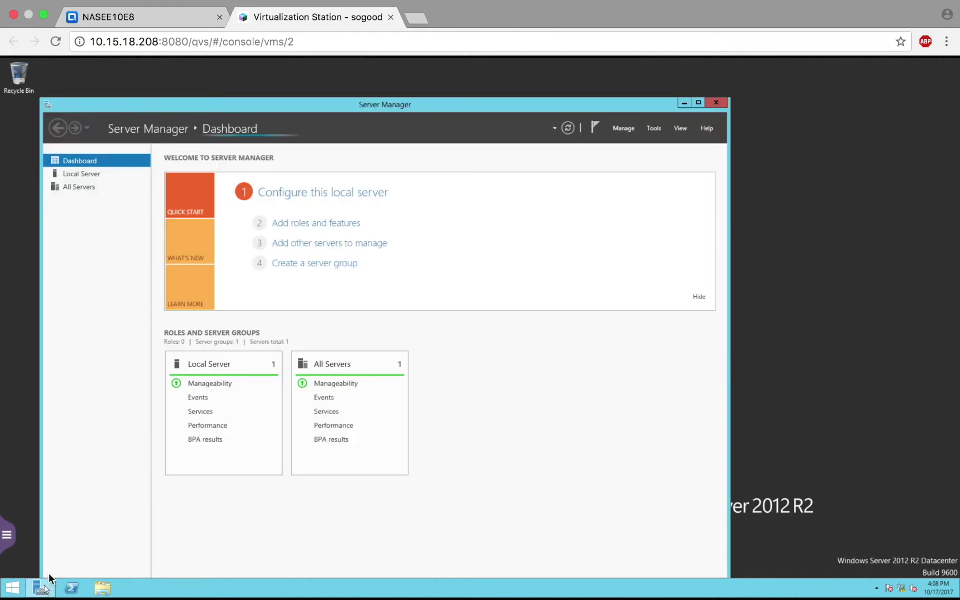
click(90, 174)
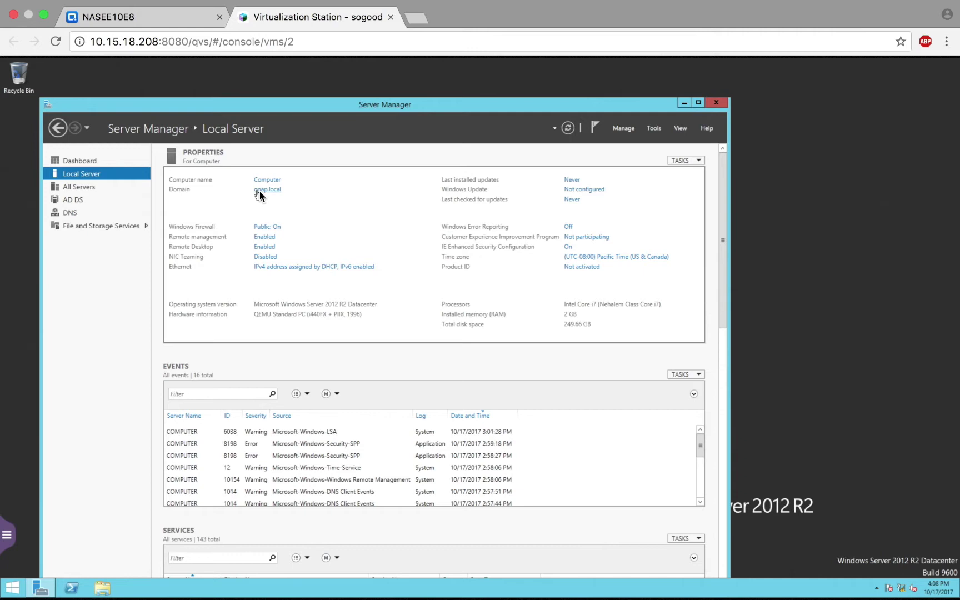
Step: Enter qnap.local as the full DNS domain name and QNAP0 as the NetBIOS name
click(153, 23)
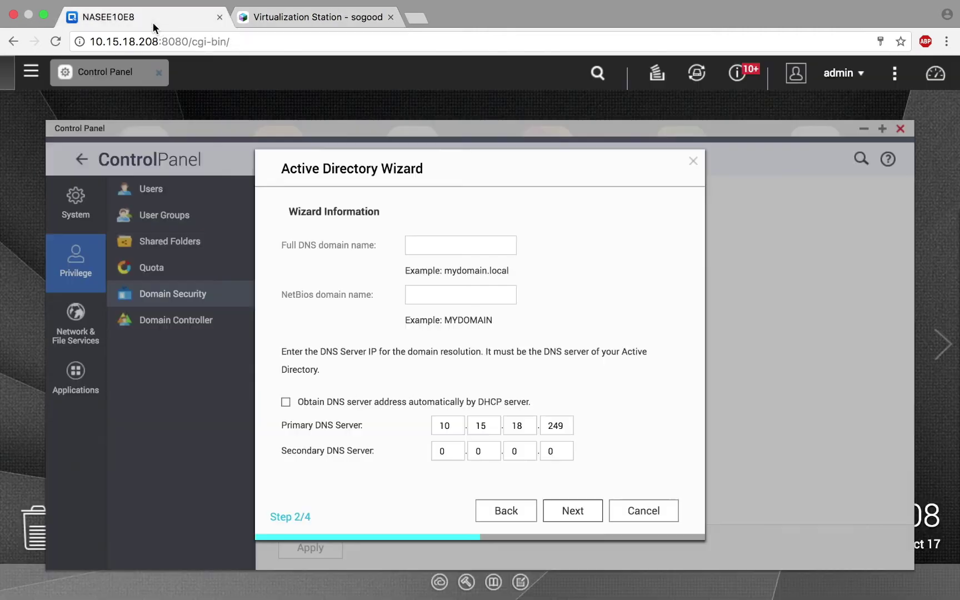
click(457, 246)
text(qnap)
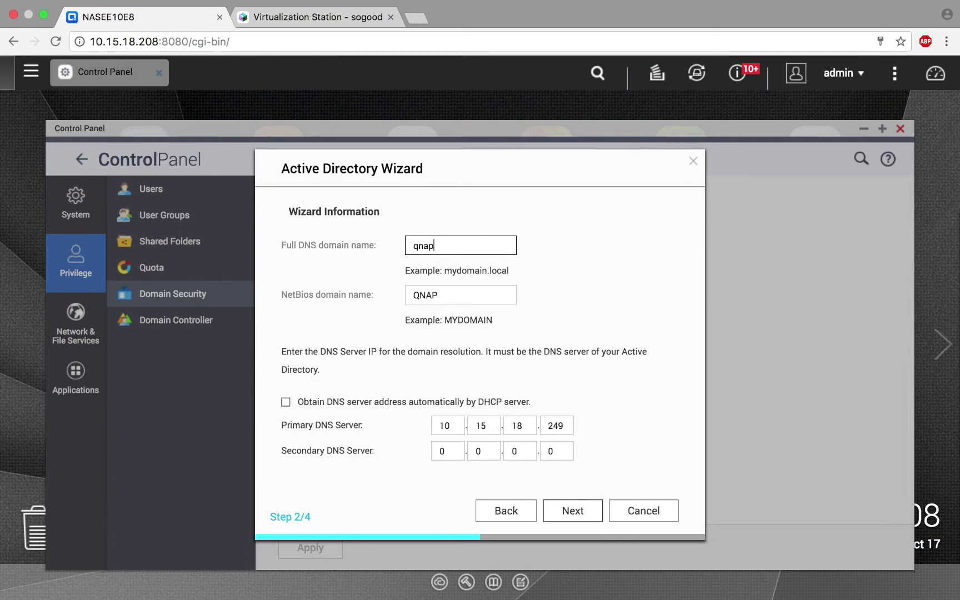
text(.local)
click(451, 295)
text(0)
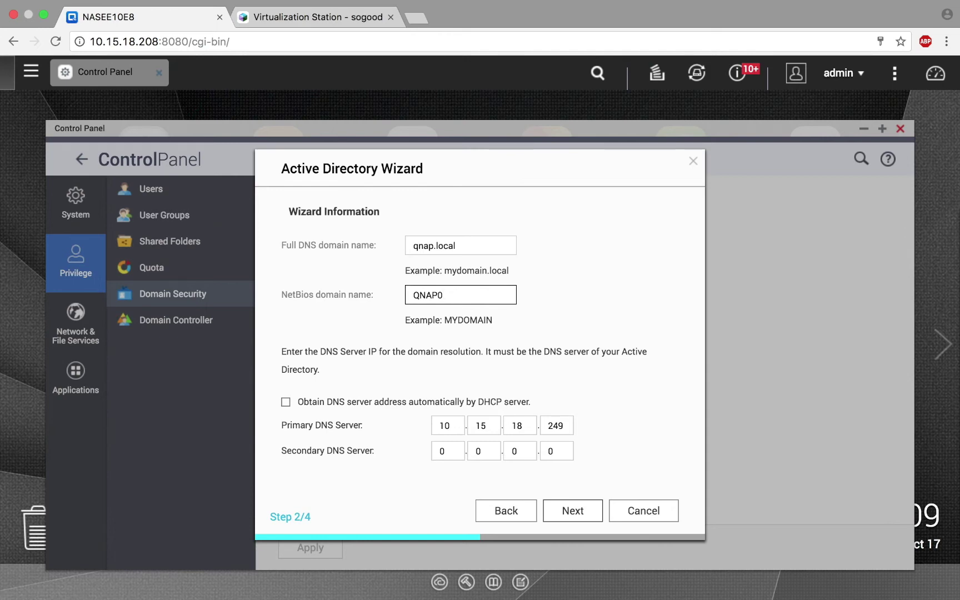
Step: Run ipconfig in the Windows Server's PowerShell to reveal IPv4 address 10.15.18.249
click(306, 17)
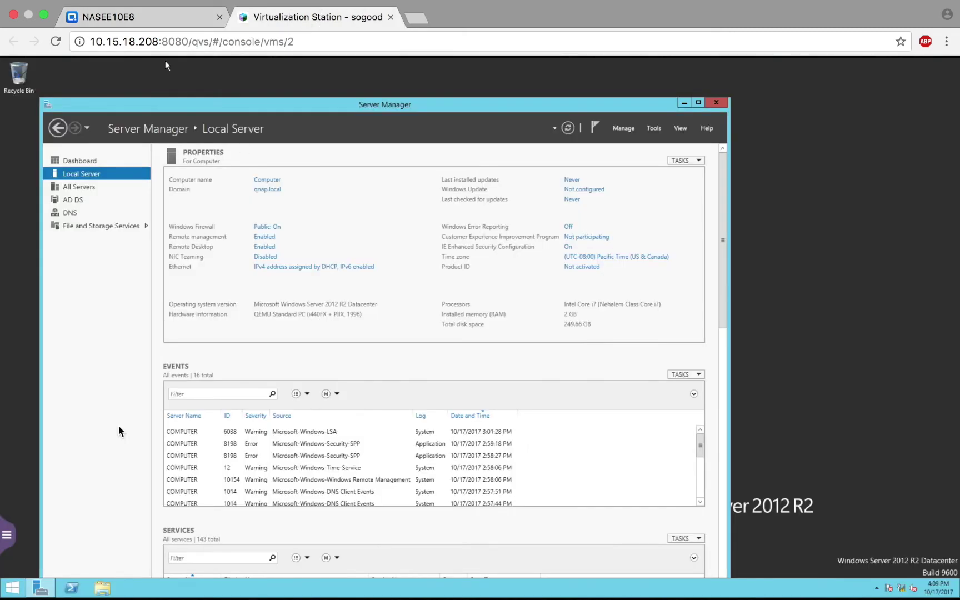
click(75, 589)
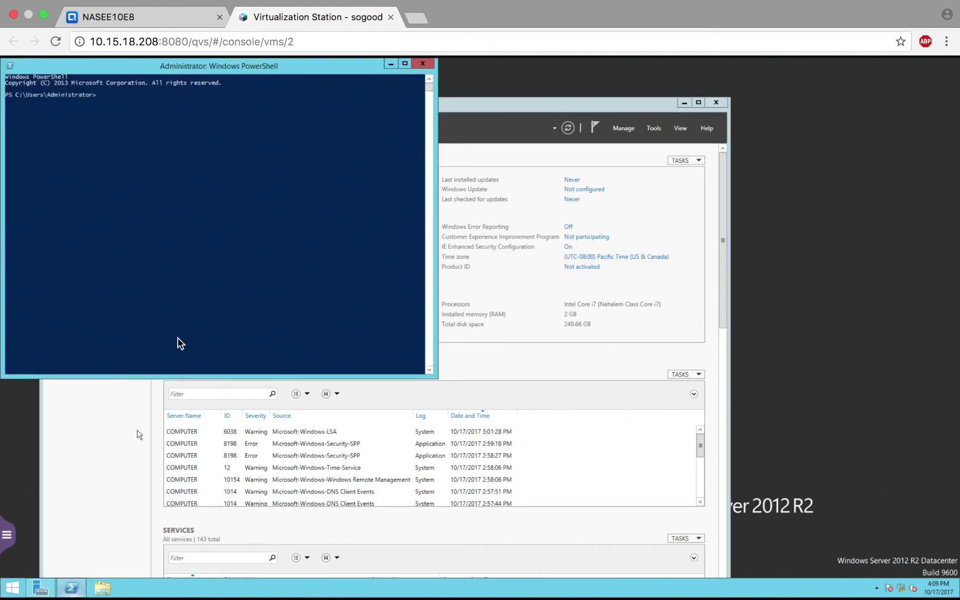
text(ip)
text(config)
key(Return)
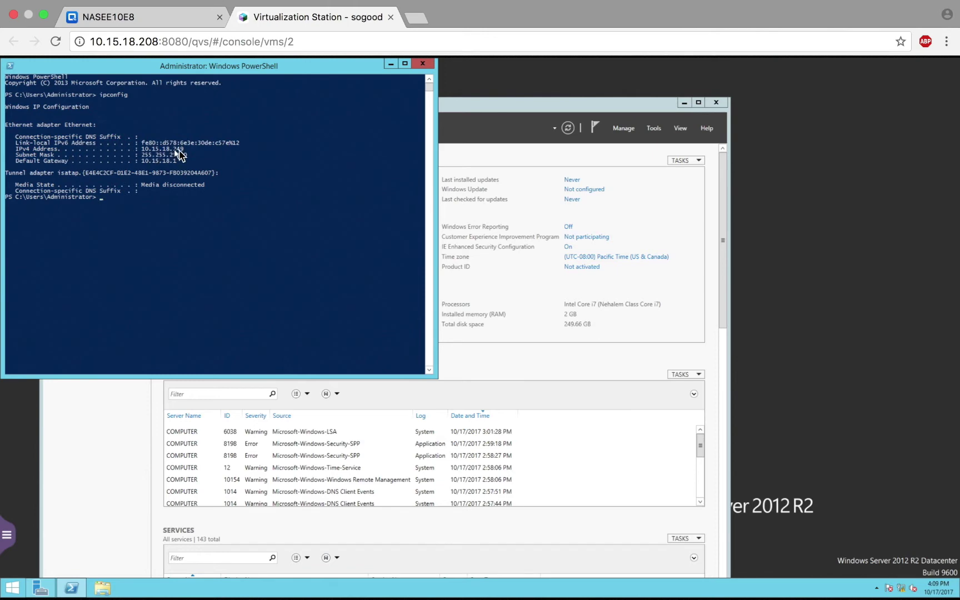
Step: Choose domain controller computer.qnap.local and enter the Administrator username and password
click(153, 17)
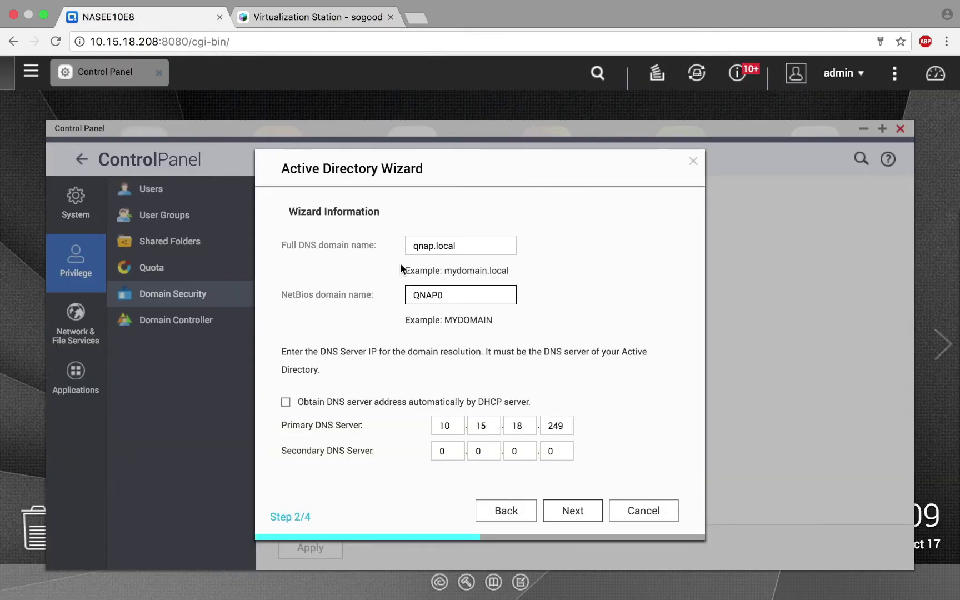
click(574, 511)
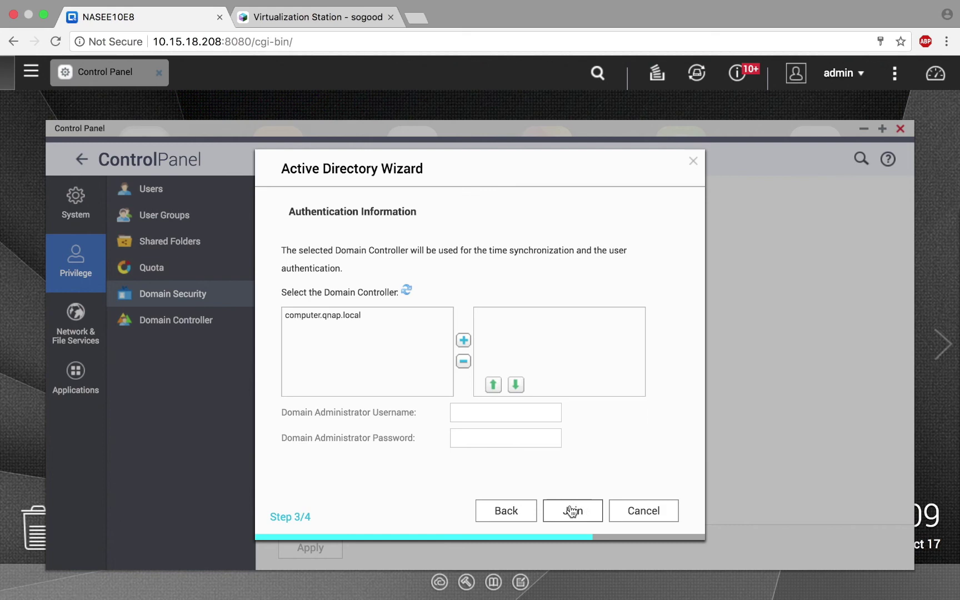
double_click(298, 315)
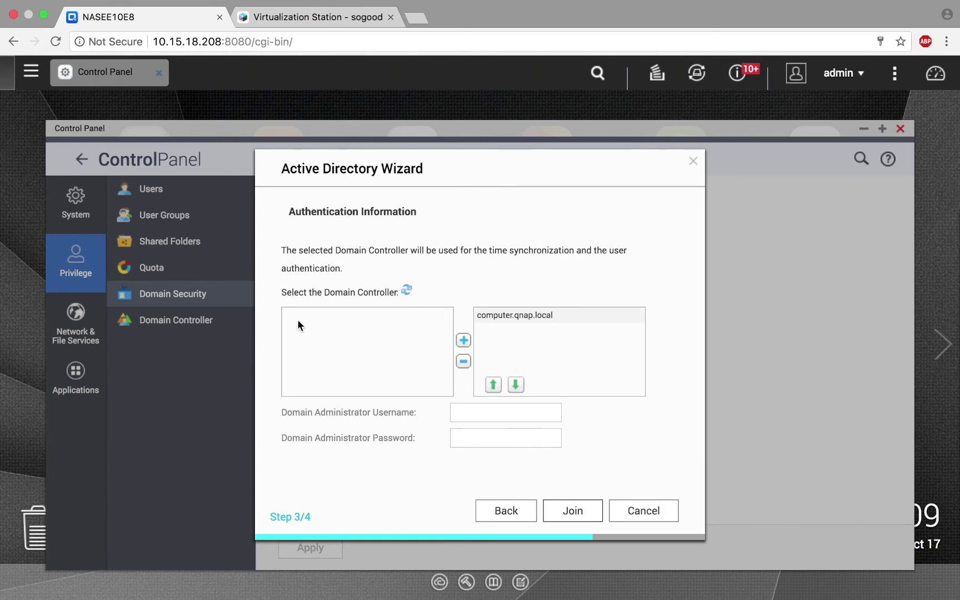
click(460, 414)
text(Admi)
text(nistr)
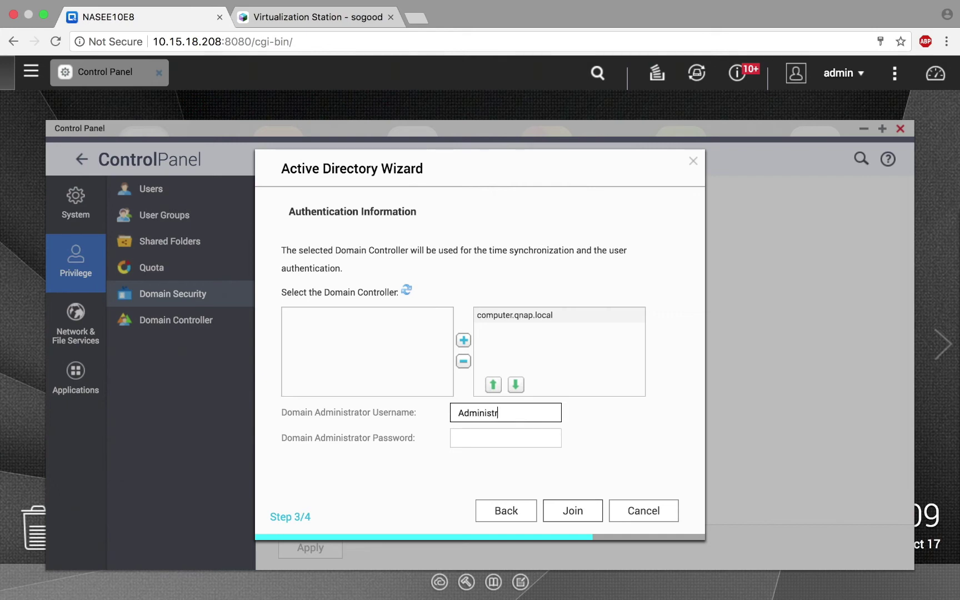
text(ator)
click(456, 439)
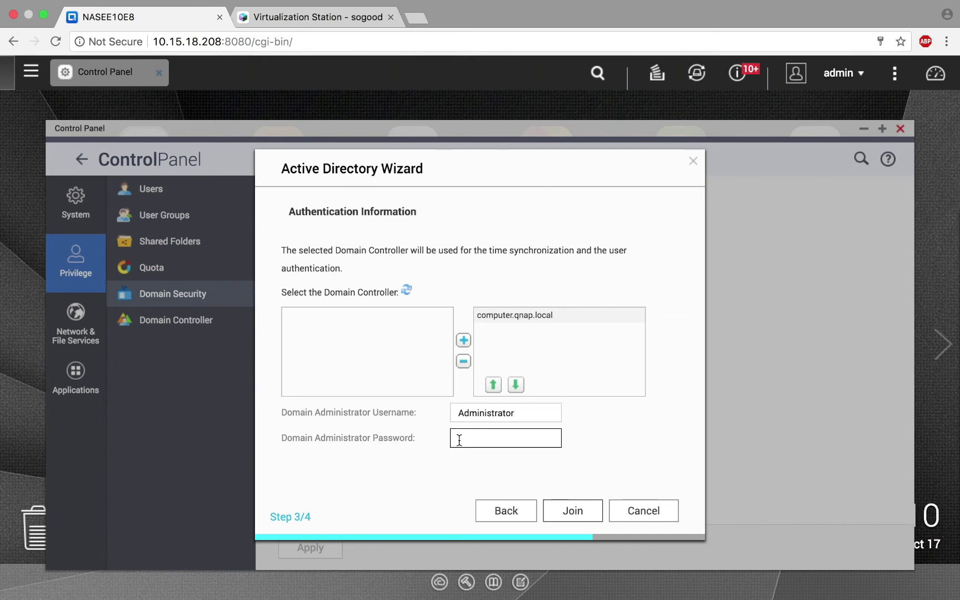
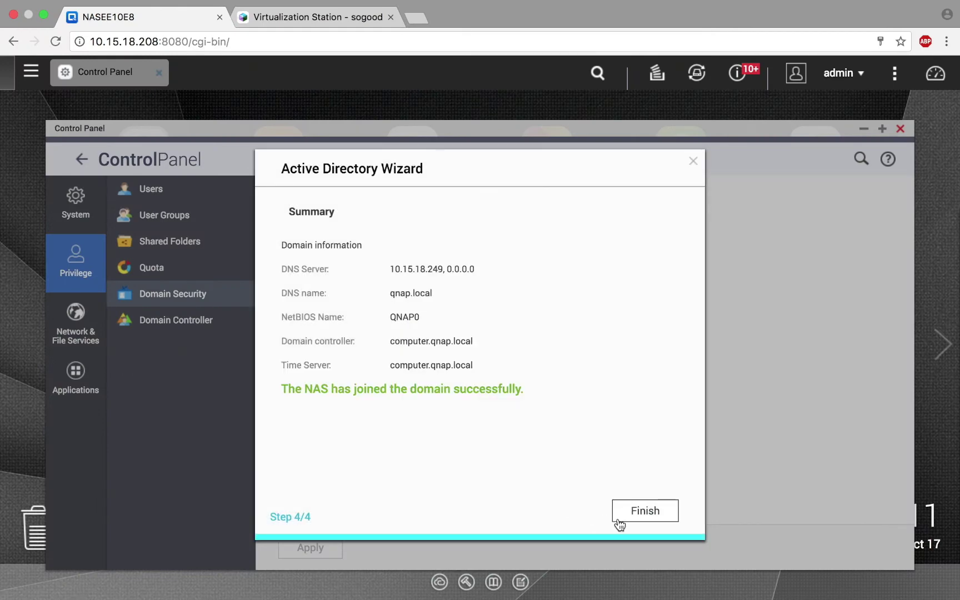
Step: Finish the wizard and list the six QNAP0 domain users under Privilege > Users
click(637, 514)
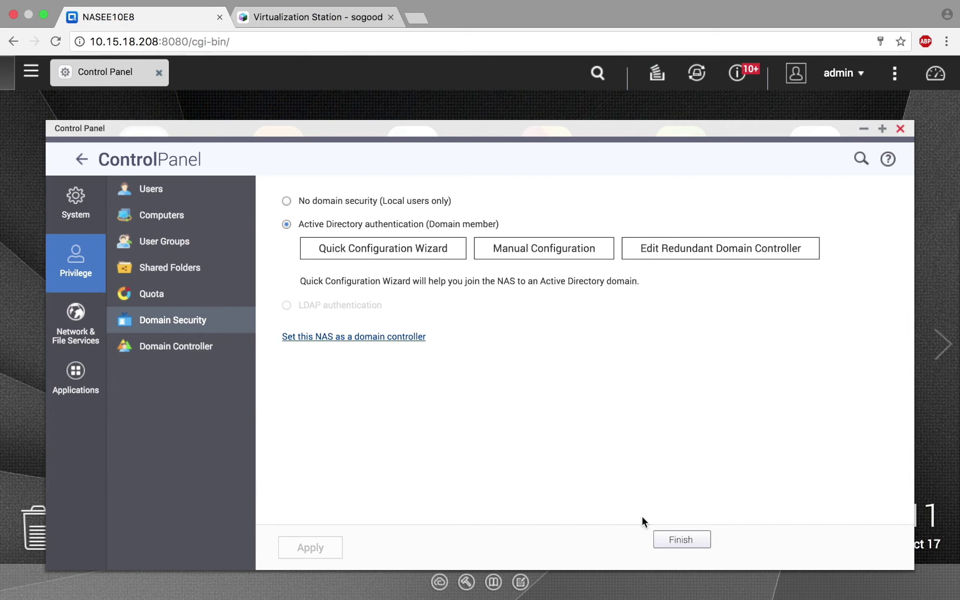
click(237, 196)
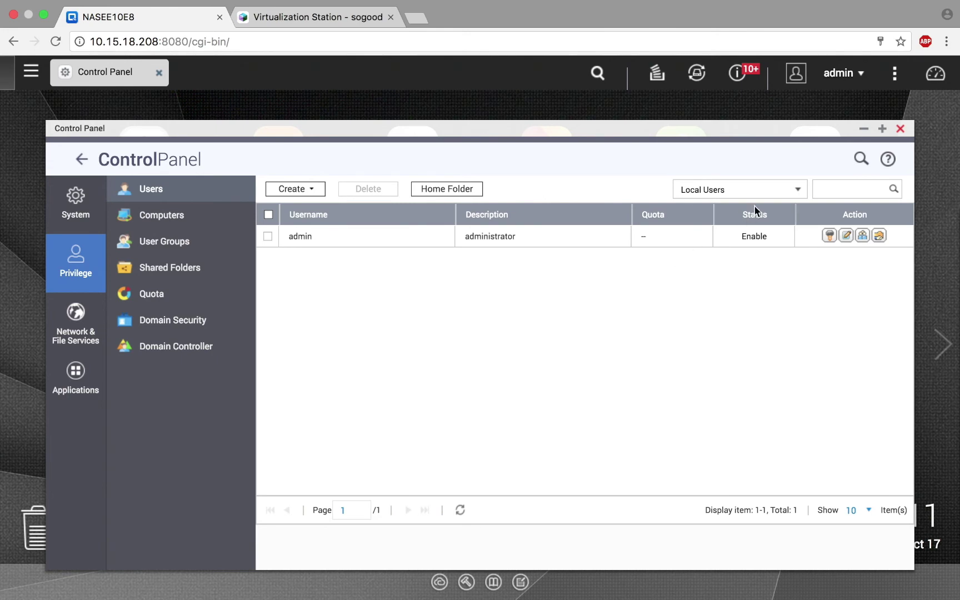
click(802, 197)
click(761, 222)
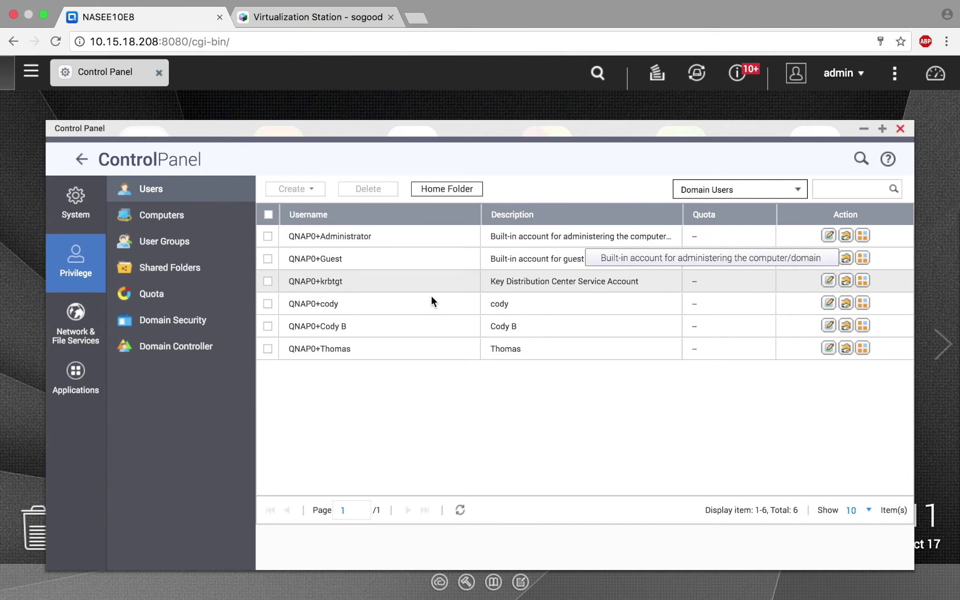
Step: Open the Public share's permission editor and its add-users dialog
click(225, 268)
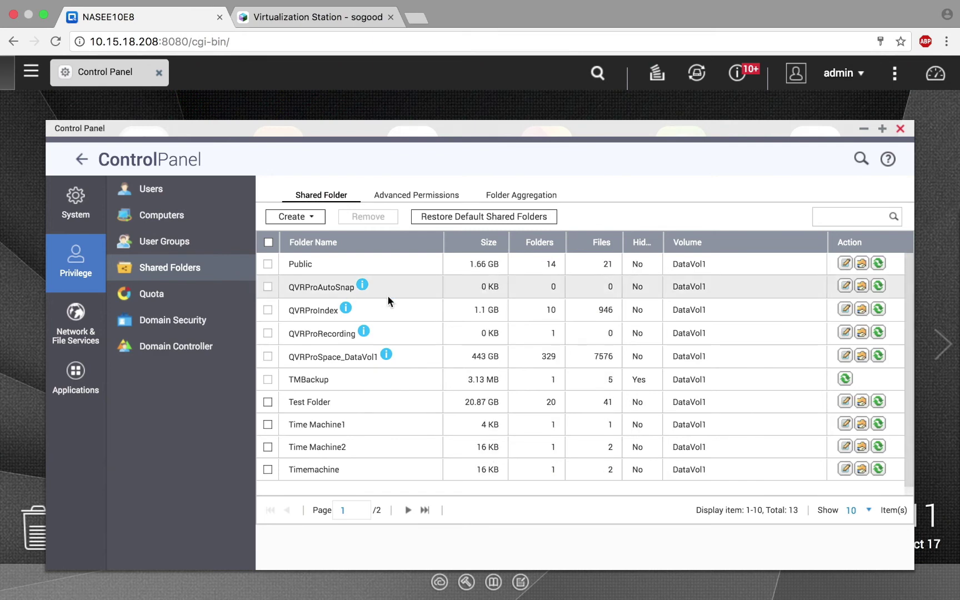
click(860, 263)
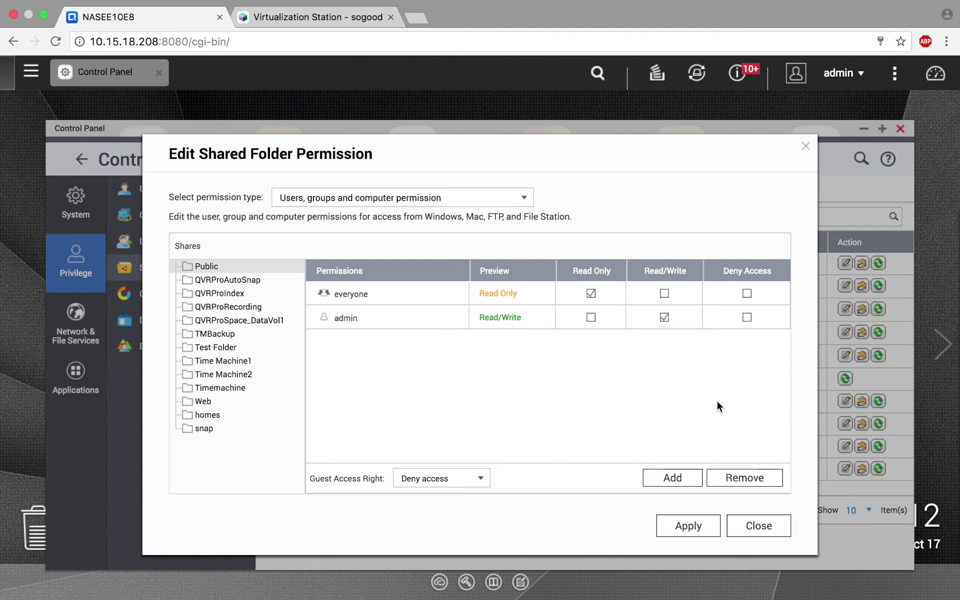
click(678, 482)
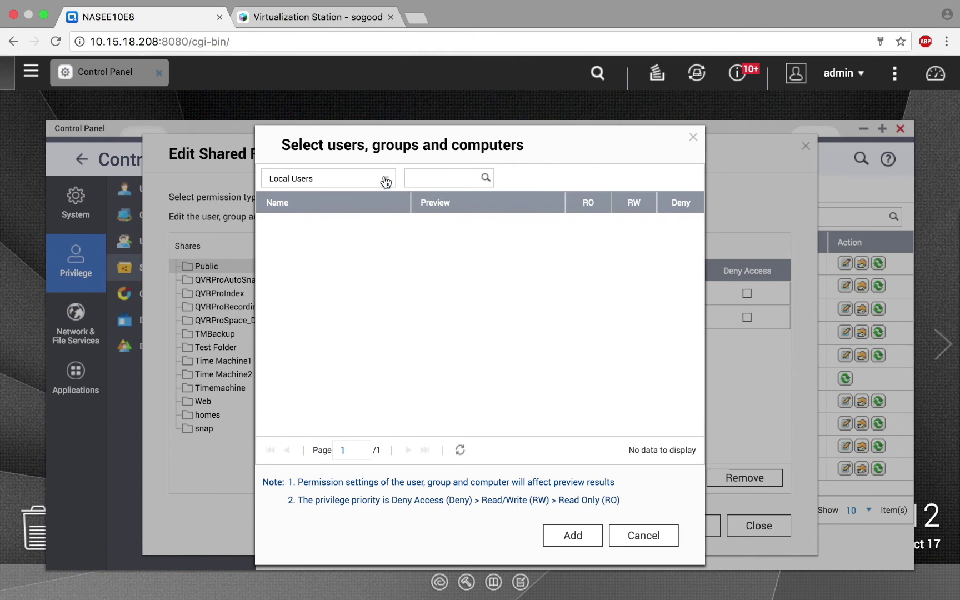
click(386, 179)
click(371, 210)
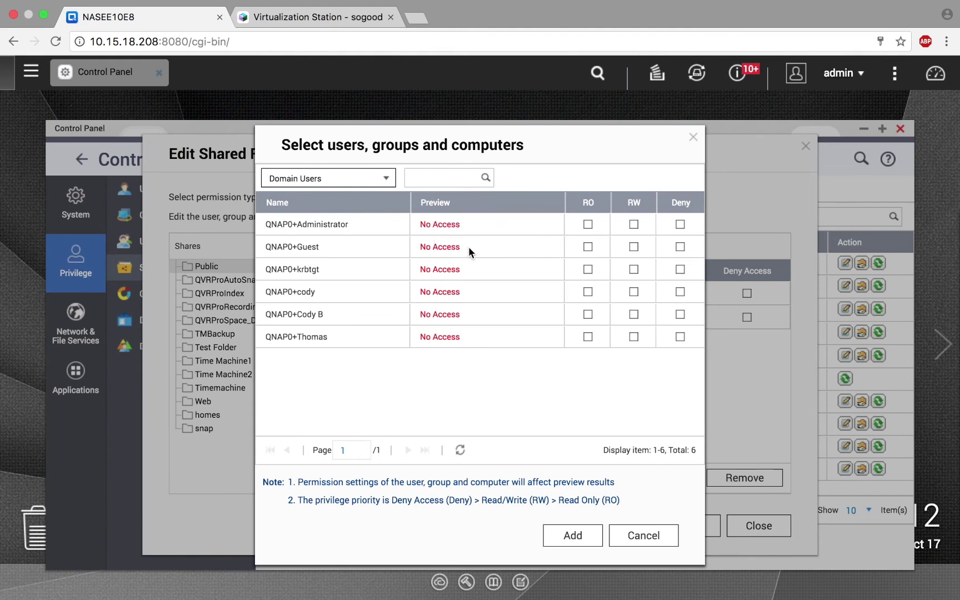
click(633, 315)
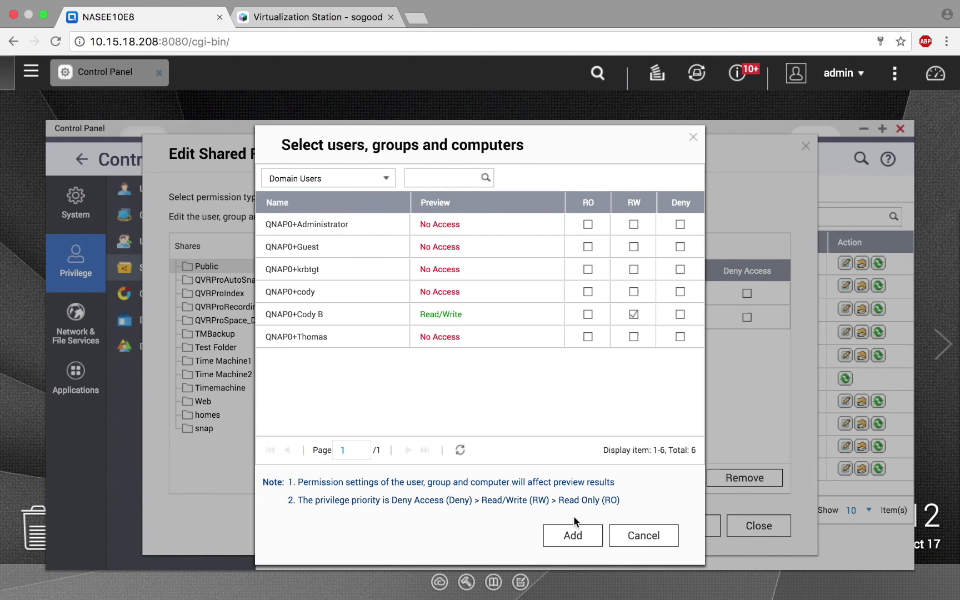
click(572, 535)
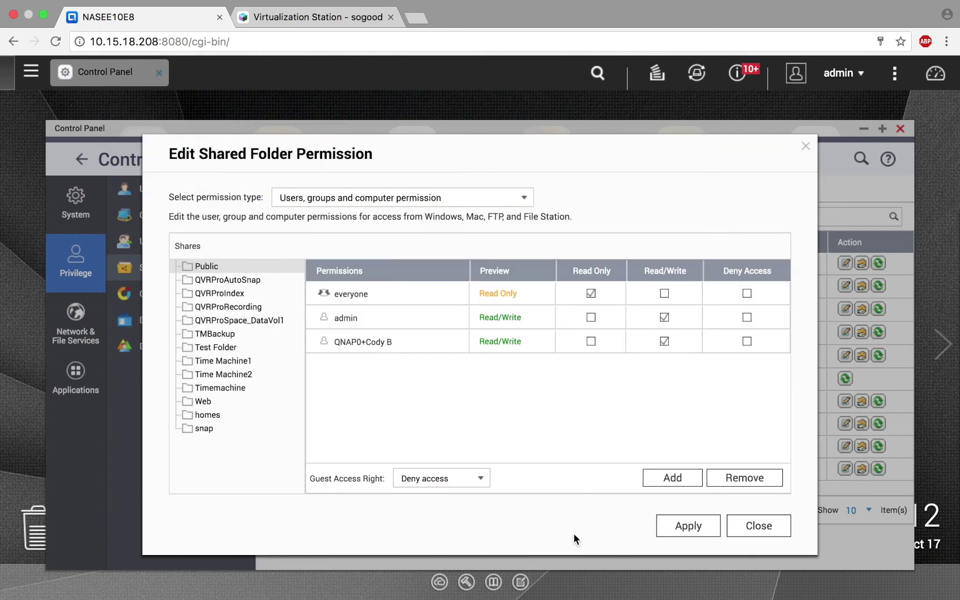
click(682, 530)
click(753, 531)
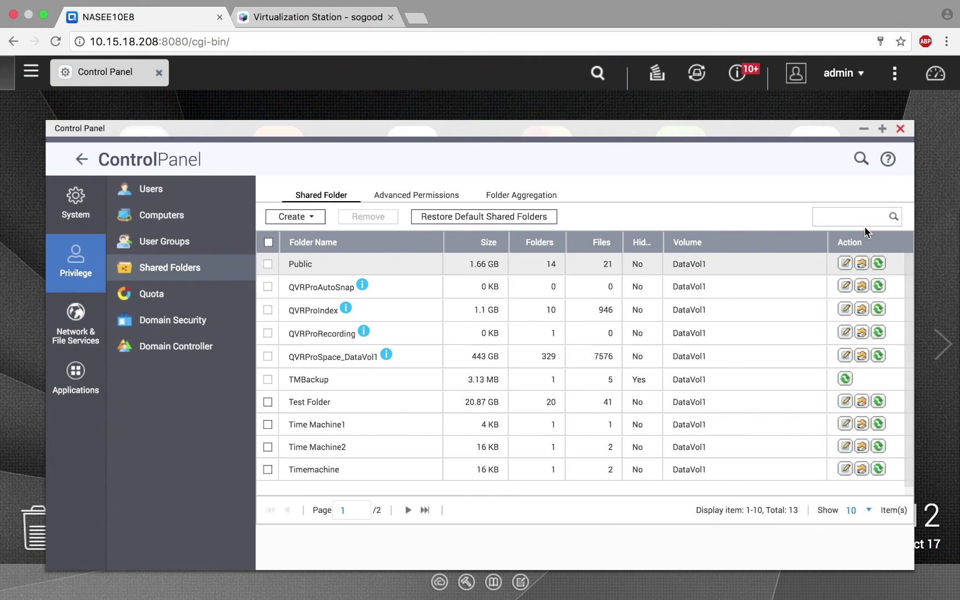
click(898, 129)
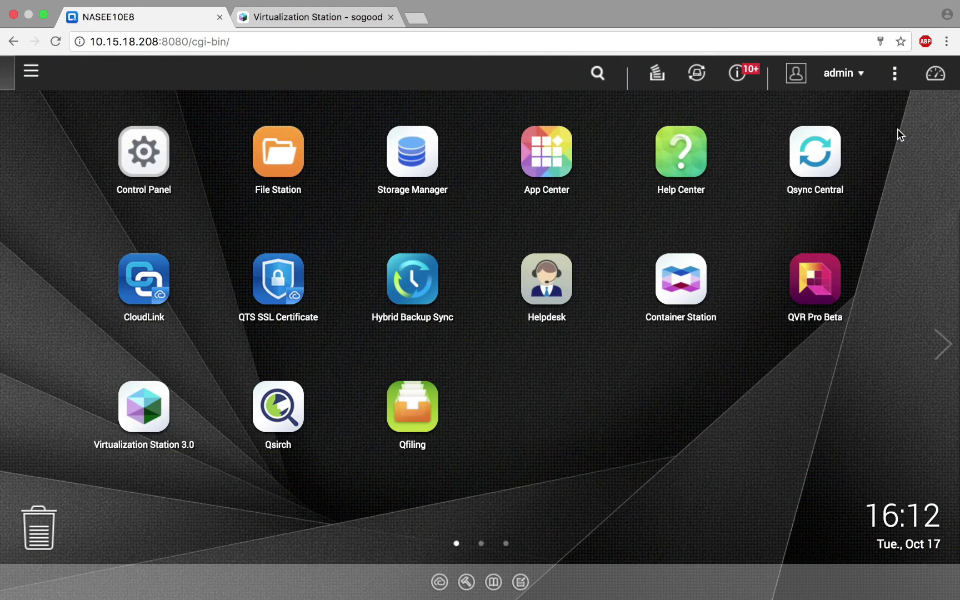